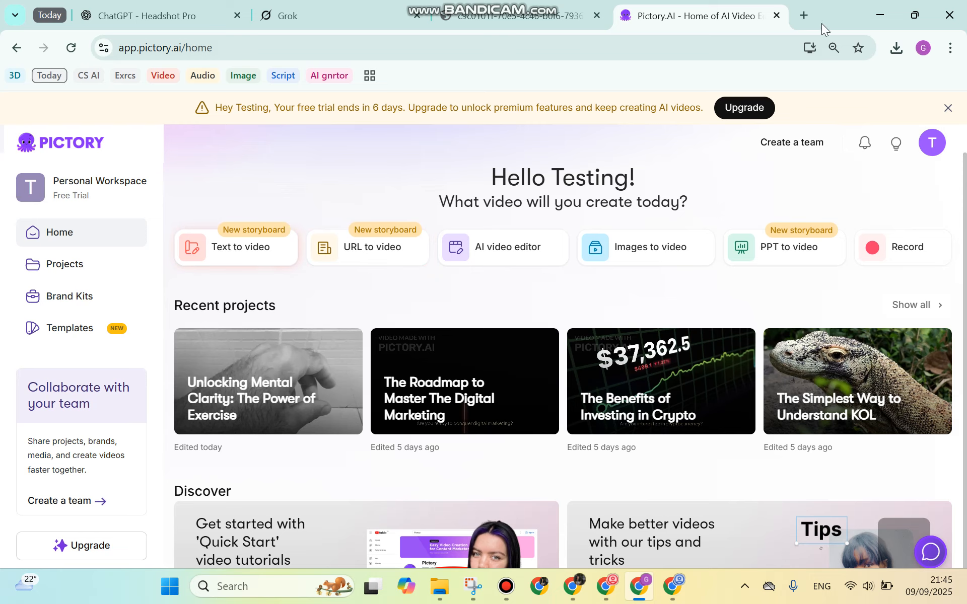
- Search Google for "pictory ai" in a new browser tab
click(804, 17)
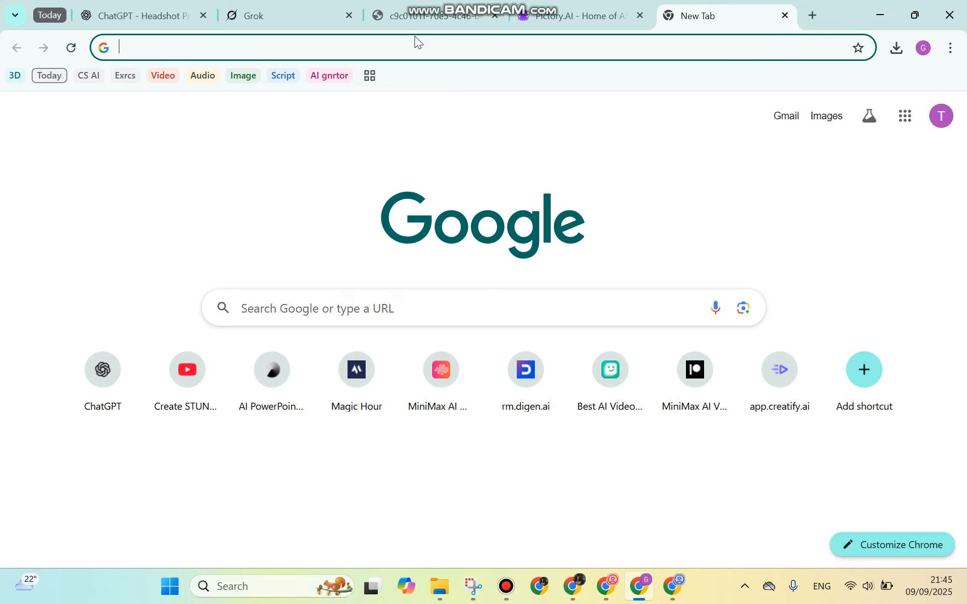
text(pict)
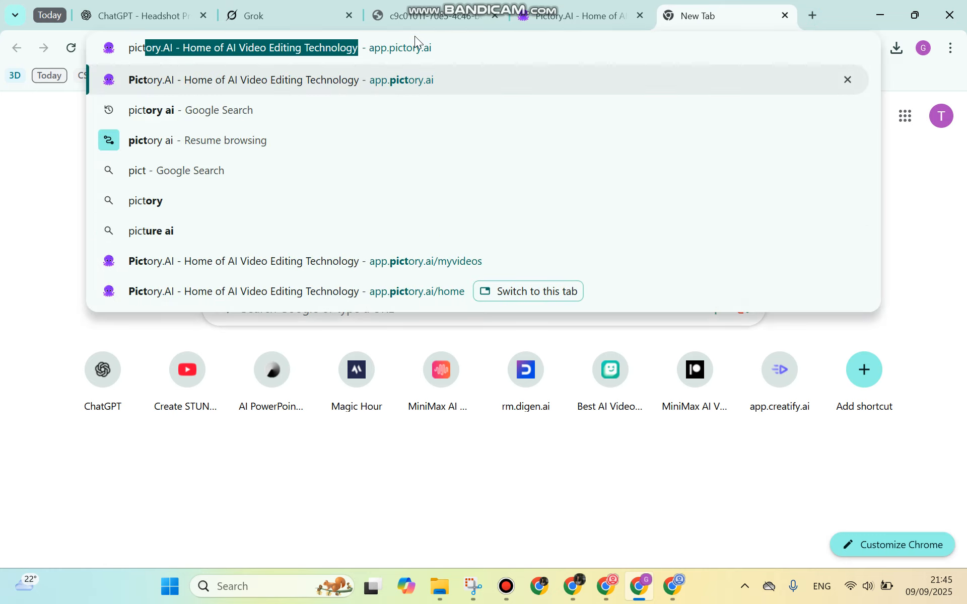
click(325, 101)
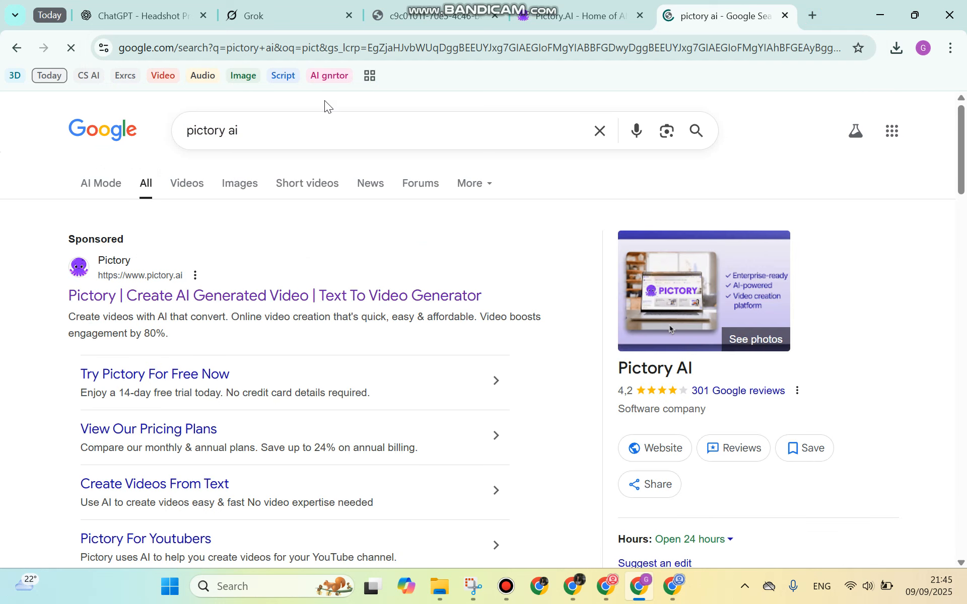
scroll(226, 264, down, 2)
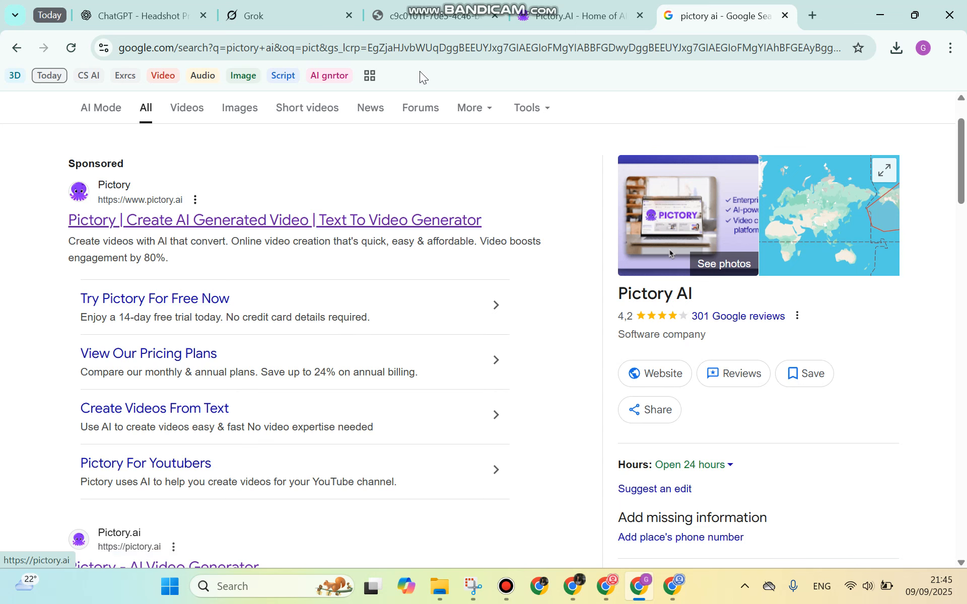
- Return to the open Pictory home page and start a text-to-video project from an idea
click(585, 18)
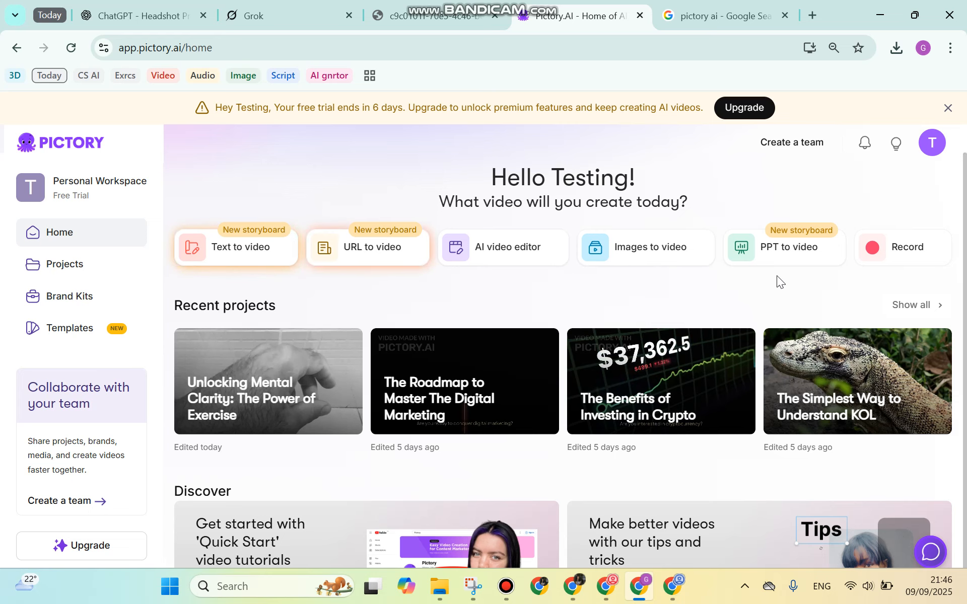
mouse_move(779, 261)
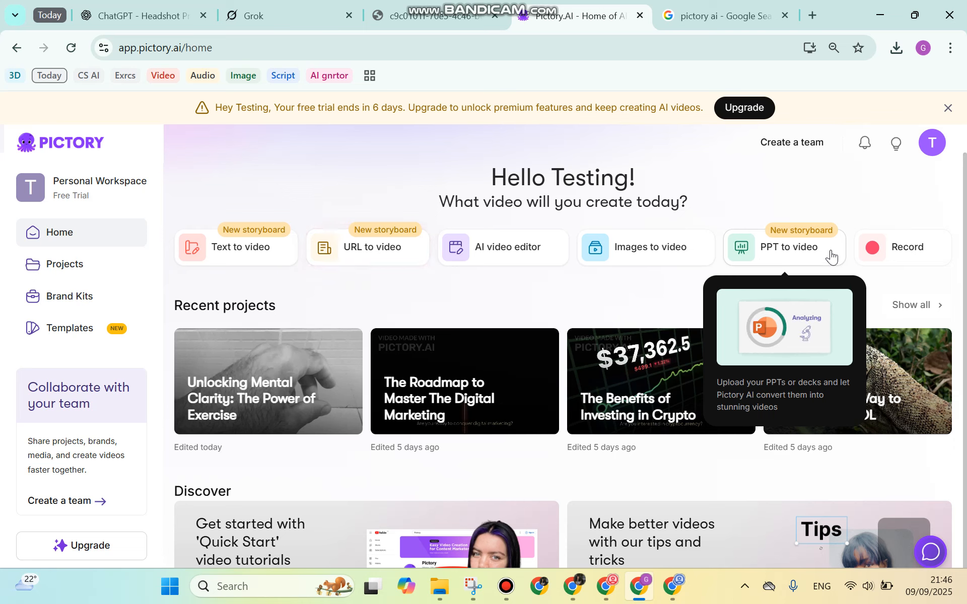
mouse_move(882, 267)
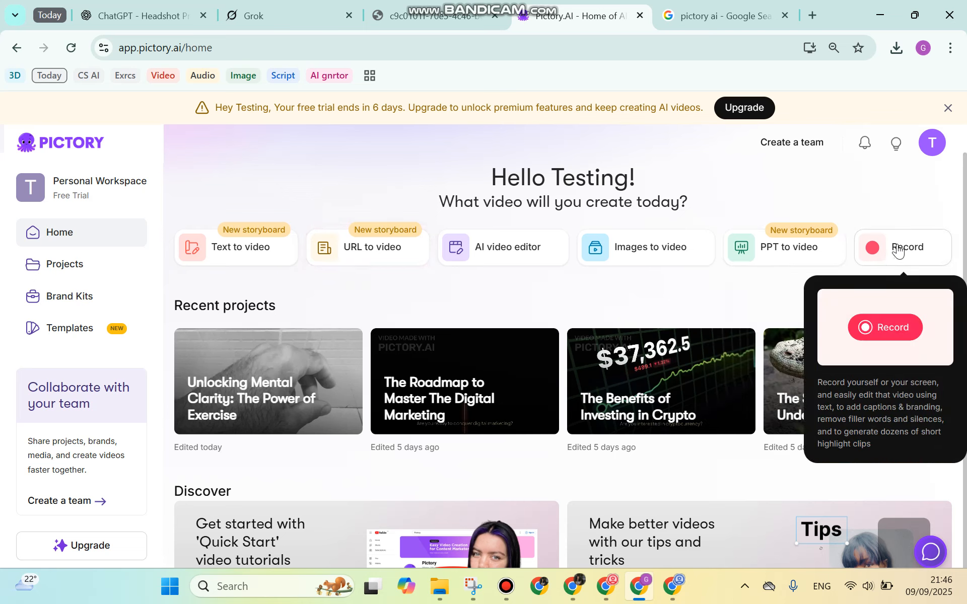
mouse_move(591, 251)
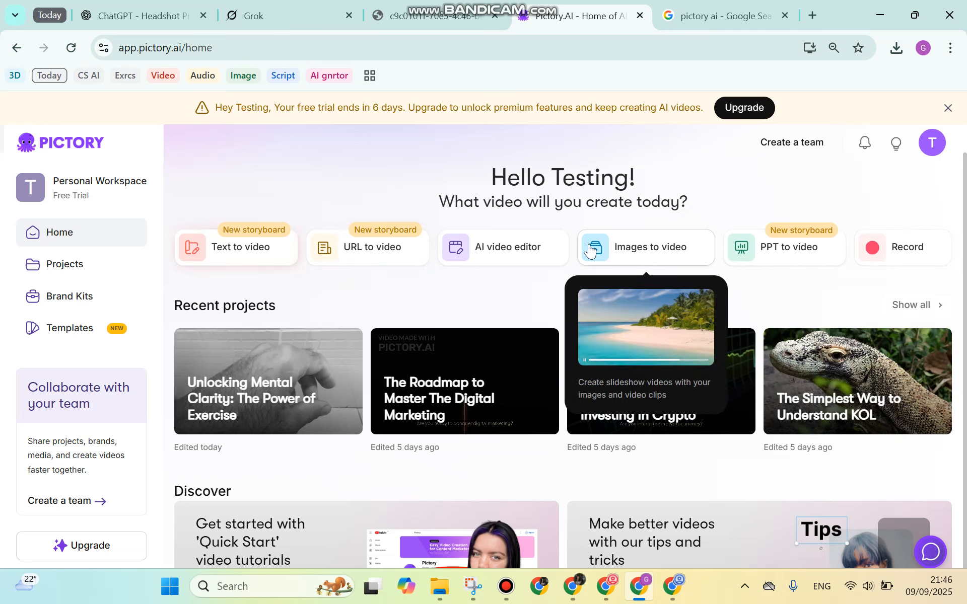
mouse_move(479, 255)
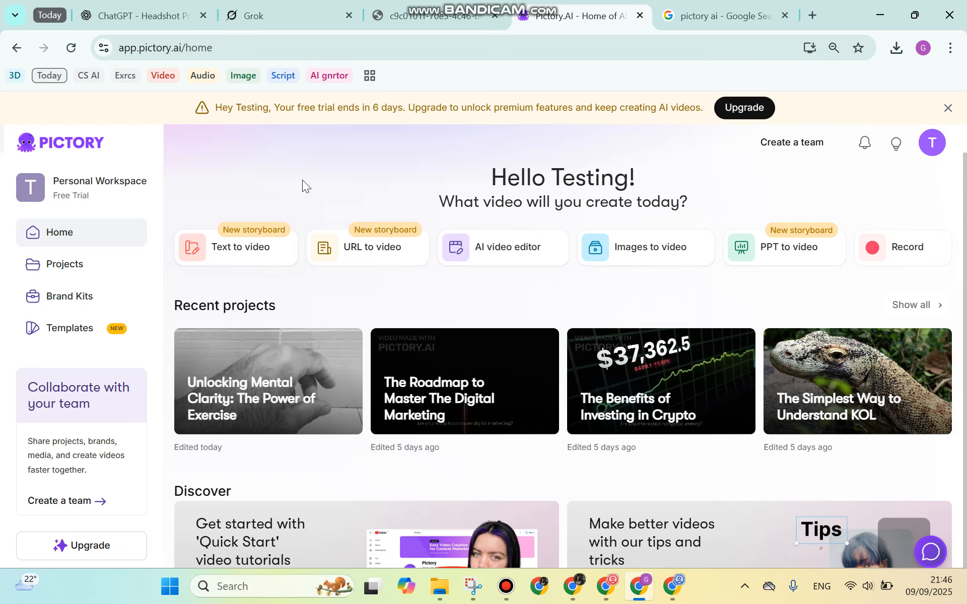
click(276, 256)
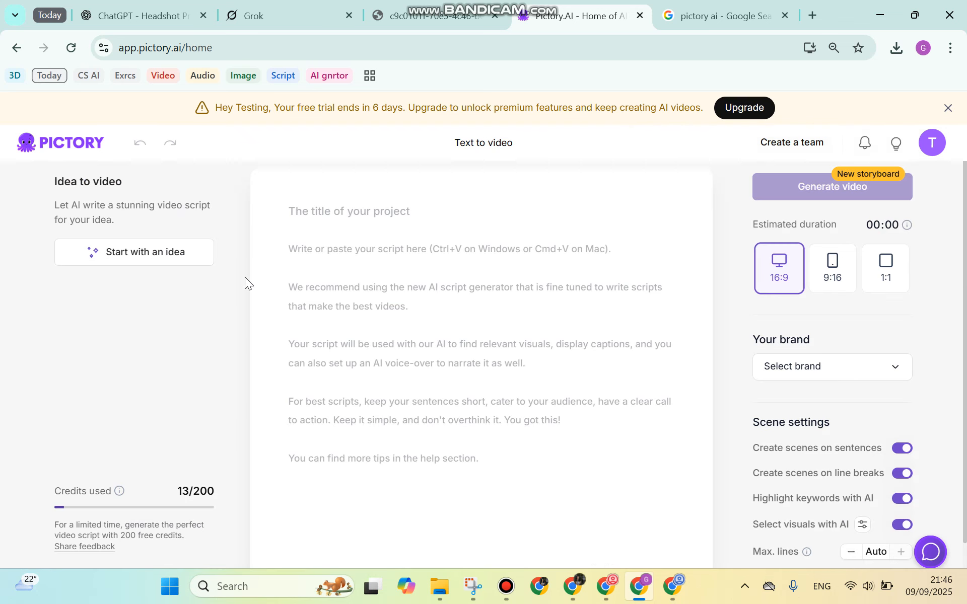
click(127, 257)
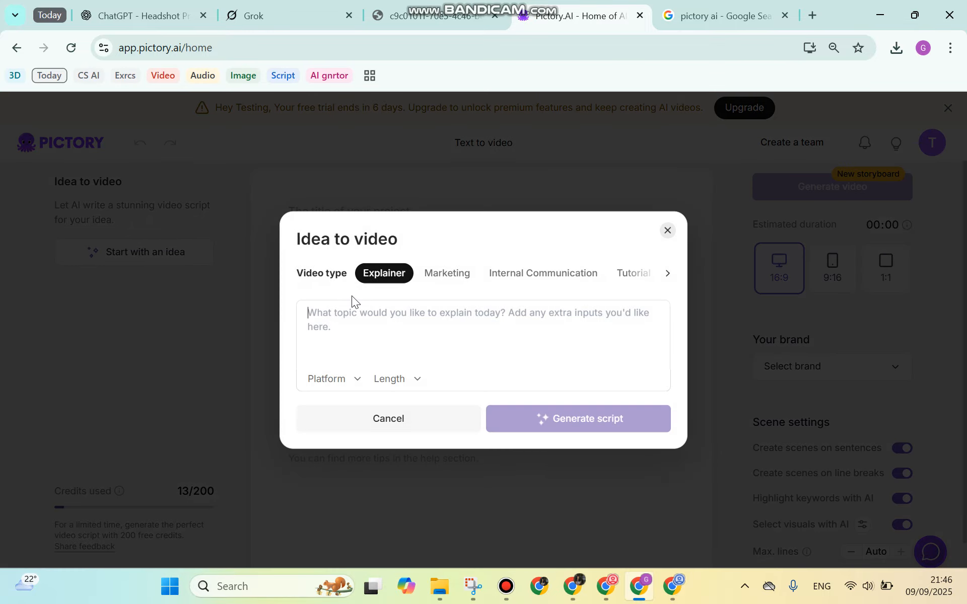
- Enter "The Roadmap to be an AI Product Manager in 1 year" as the topic of the explainer video
text(The Roa)
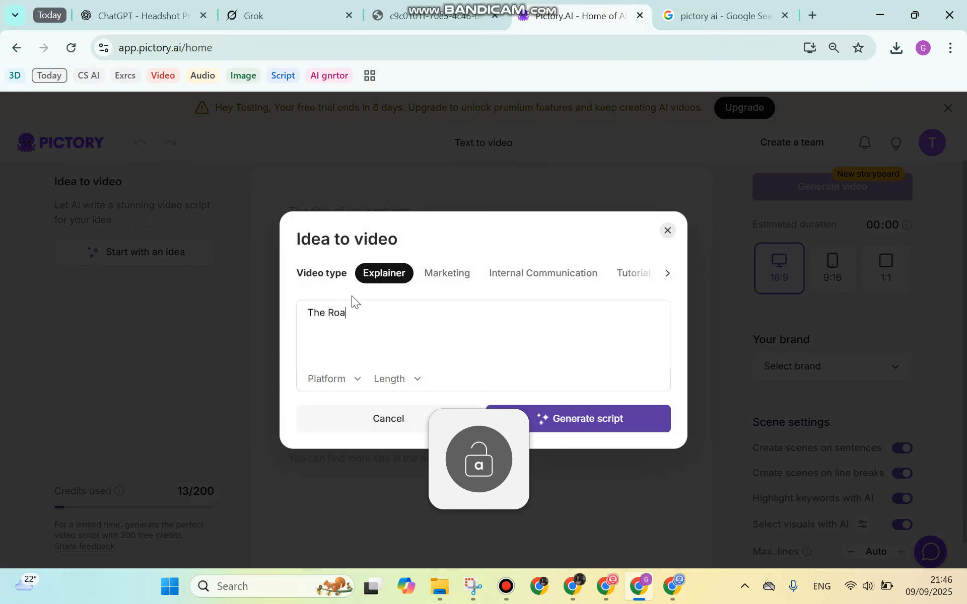
key(Caps_Lock)
text(d)
key(Caps_Lock)
text(admap)
key(BackSpace)
key(BackSpace)
key(BackSpace)
text(map )
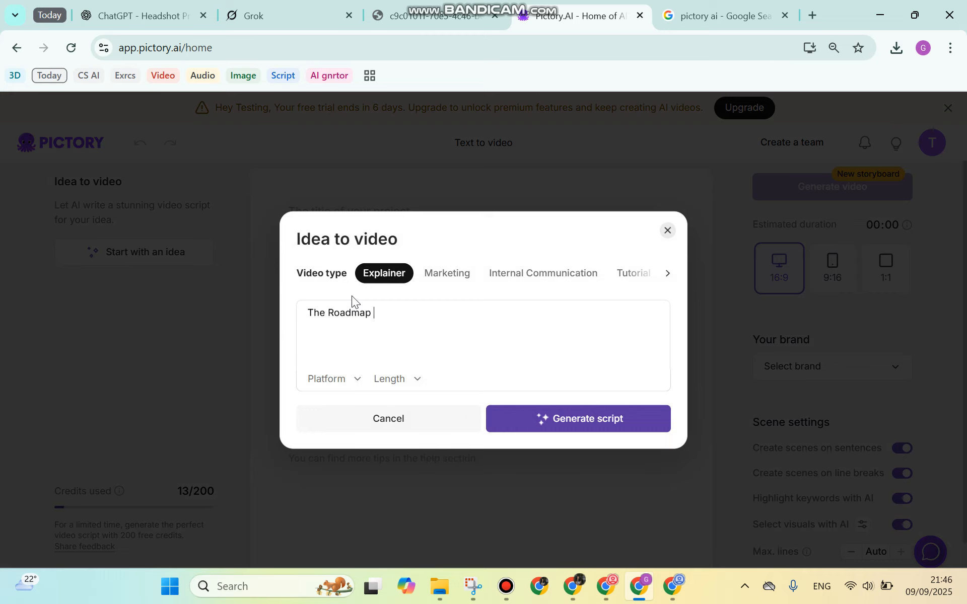
text(to be)
key(Caps_Lock)
key(Caps_Lock)
text(an)
key(Caps_Lock)
text(AI)
text(P)
key(Caps_Lock)
text(rod)
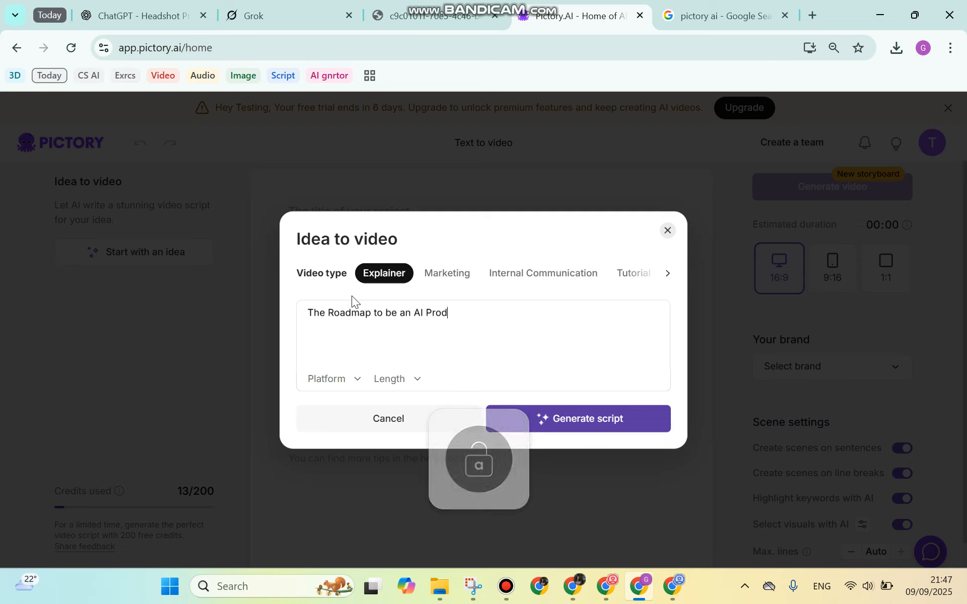
text(uct)
key(Caps_Lock)
text(M)
key(Caps_Lock)
text(an)
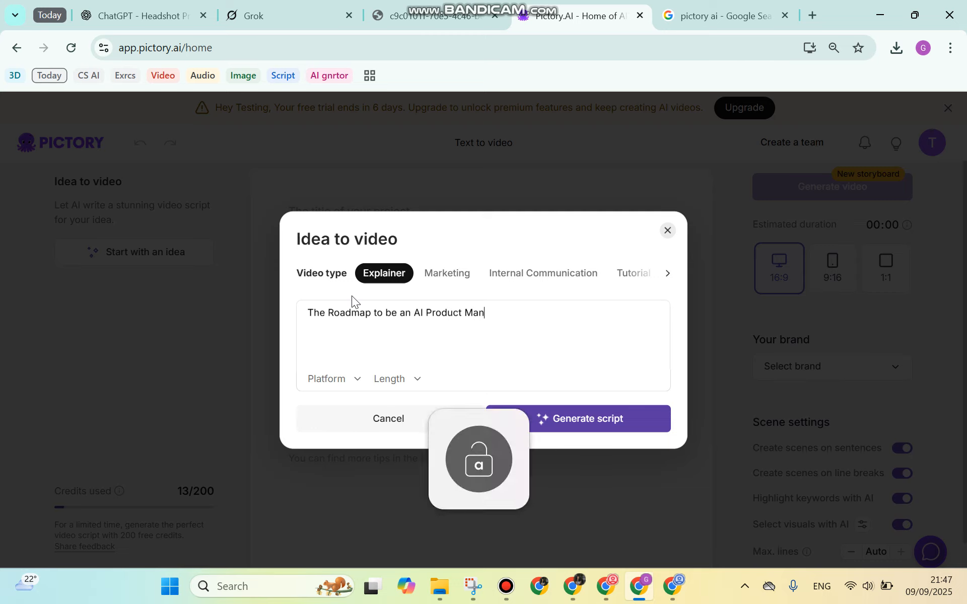
text(ge)
key(BackSpace)
key(BackSpace)
key(BackSpace)
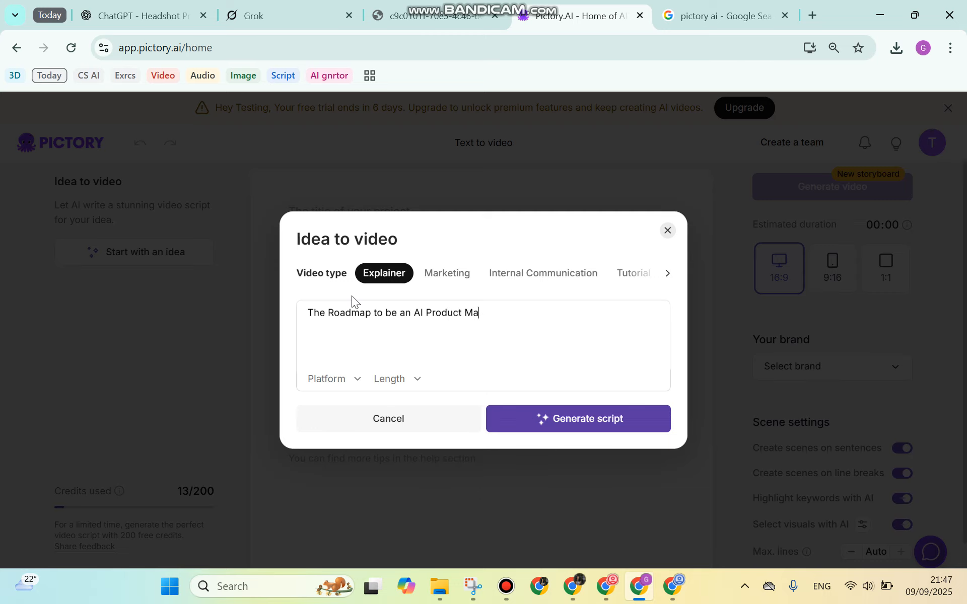
text(nager in 1)
key(Caps_Lock)
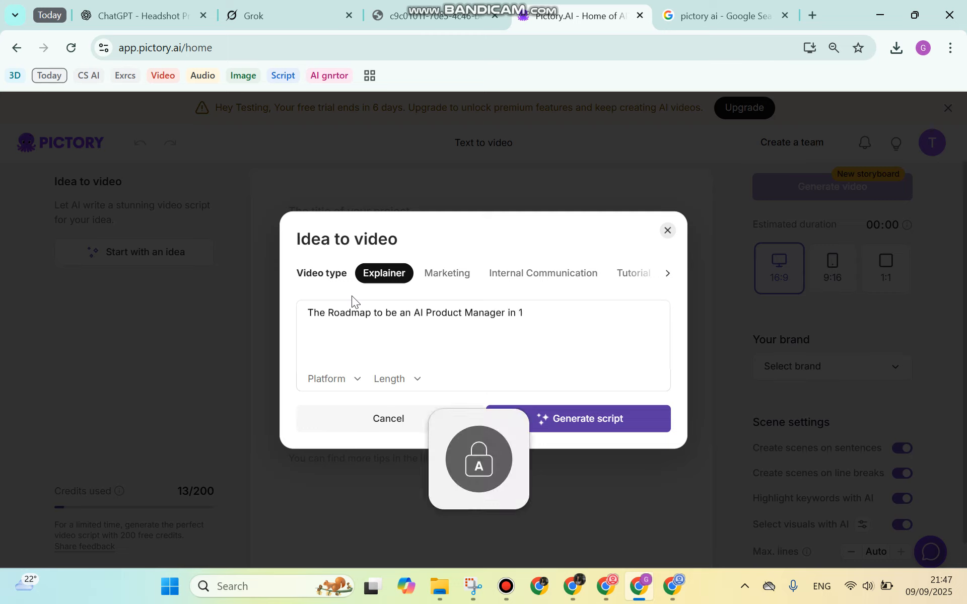
text(Ye)
key(BackSpace)
key(BackSpace)
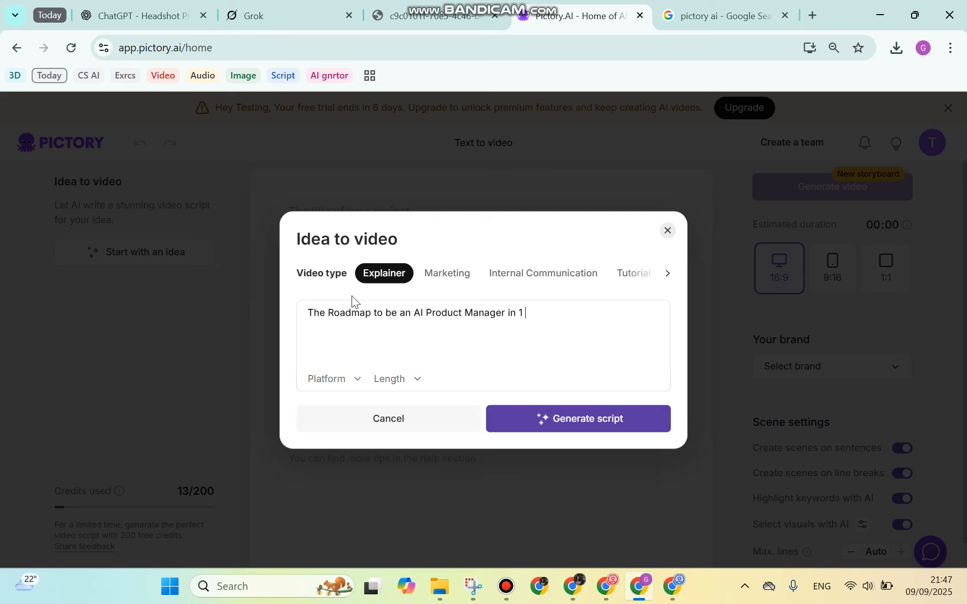
text(year)
- Generate the script for the YouTube platform with a length of 30s - 1min
click(352, 384)
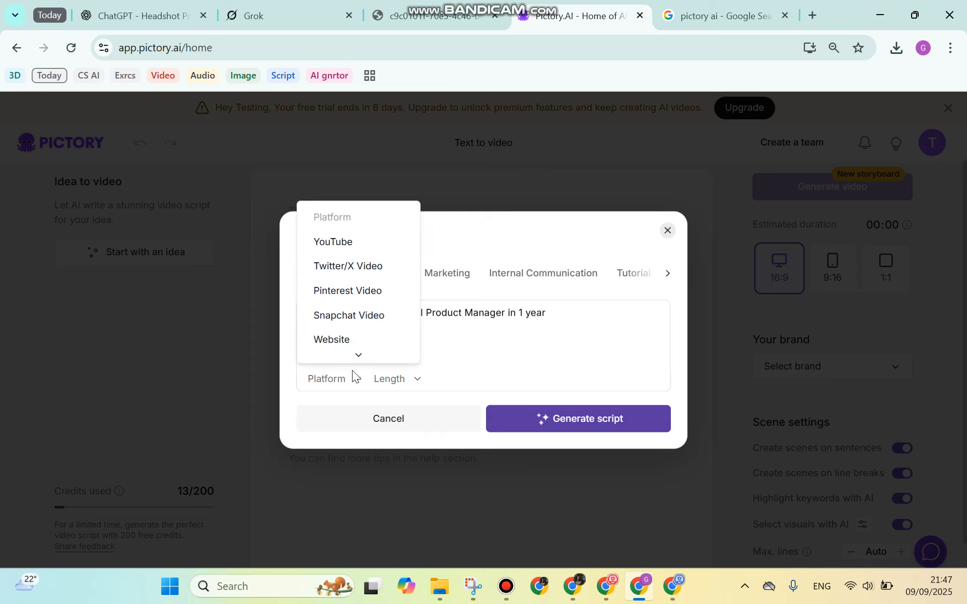
click(368, 257)
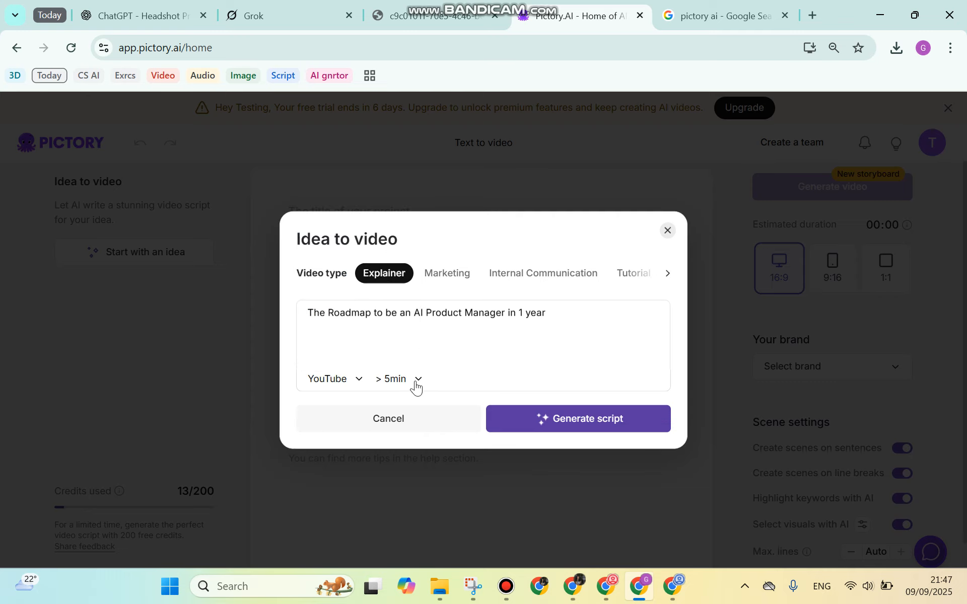
click(417, 381)
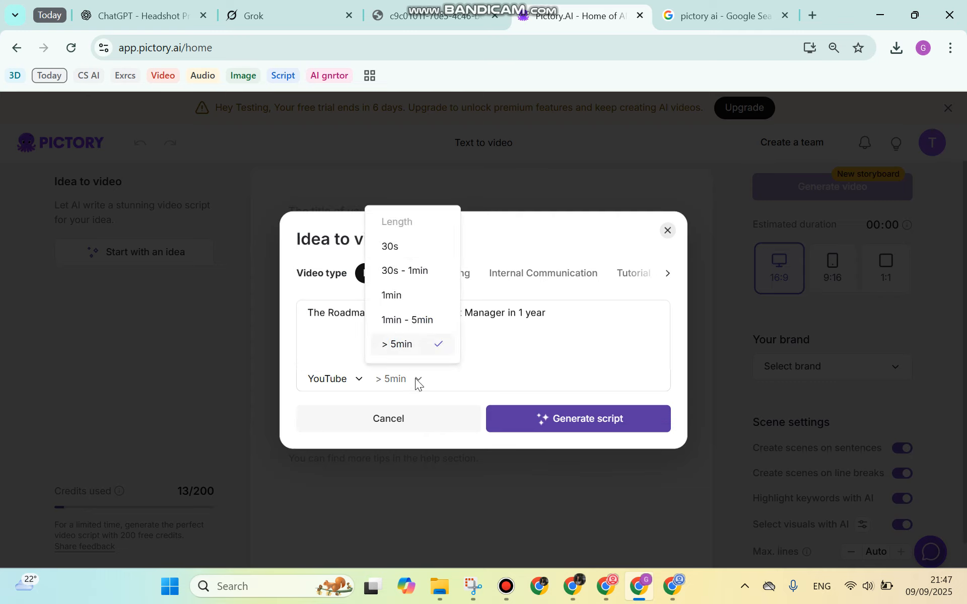
click(414, 272)
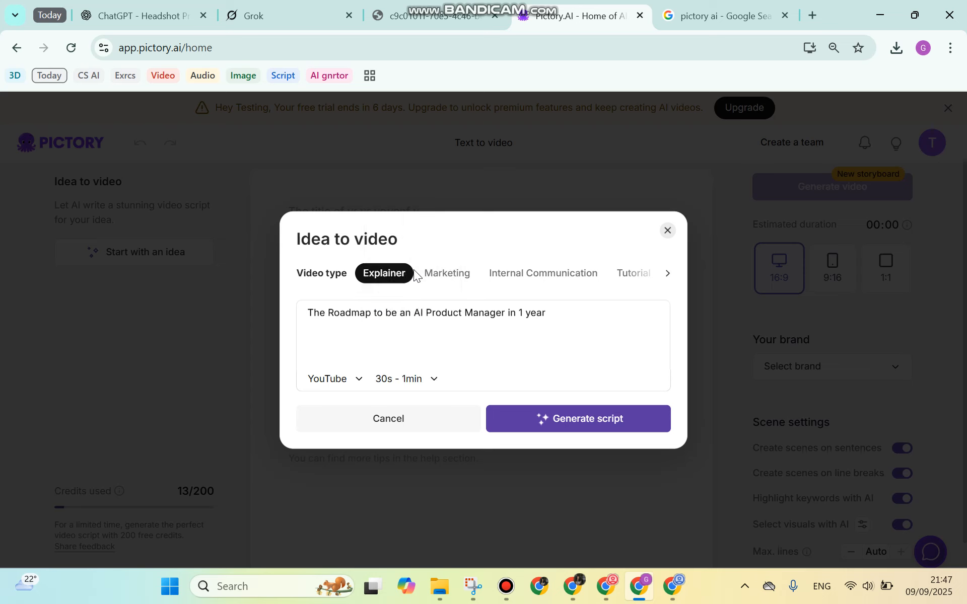
click(579, 421)
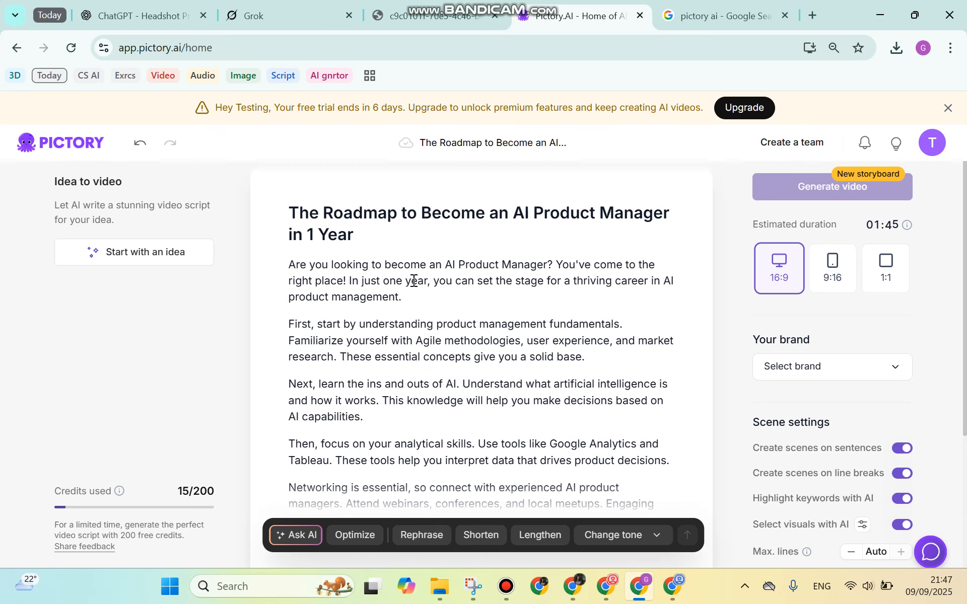
- Read through the generated script from the title to the closing call to action
scroll(417, 277, down, 2)
scroll(417, 277, down, 3)
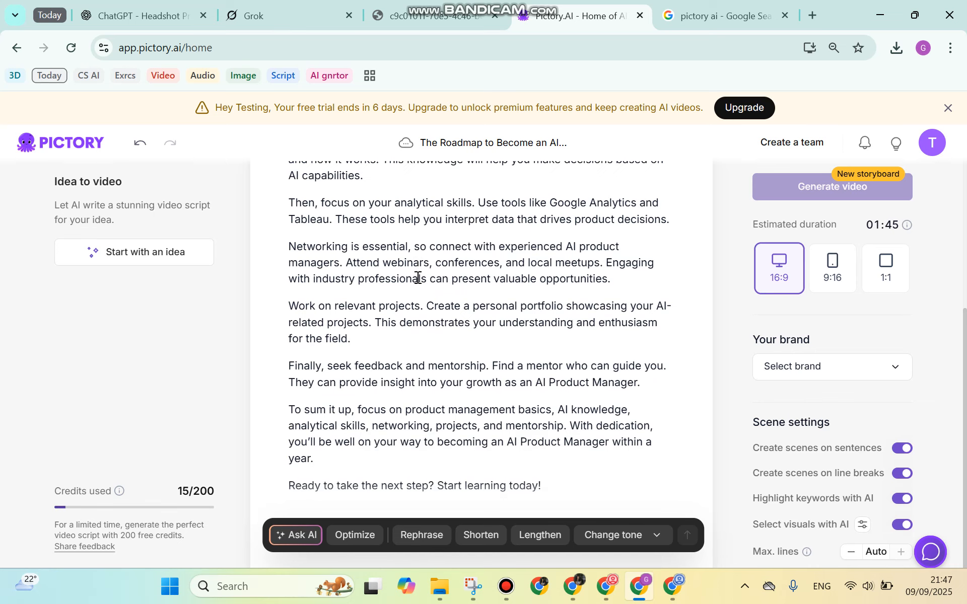
scroll(418, 278, up, 5)
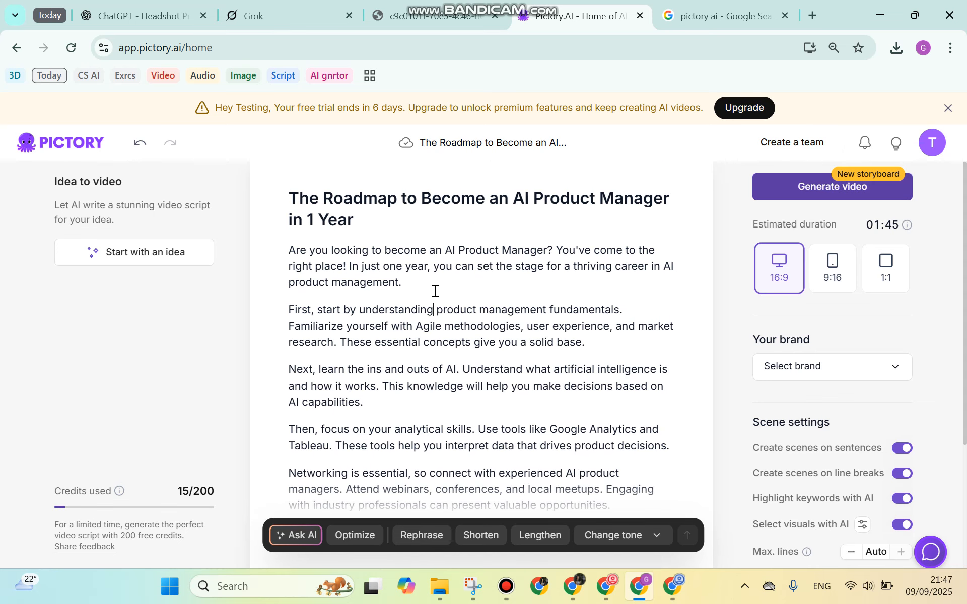
click(412, 309)
scroll(414, 368, down, 2)
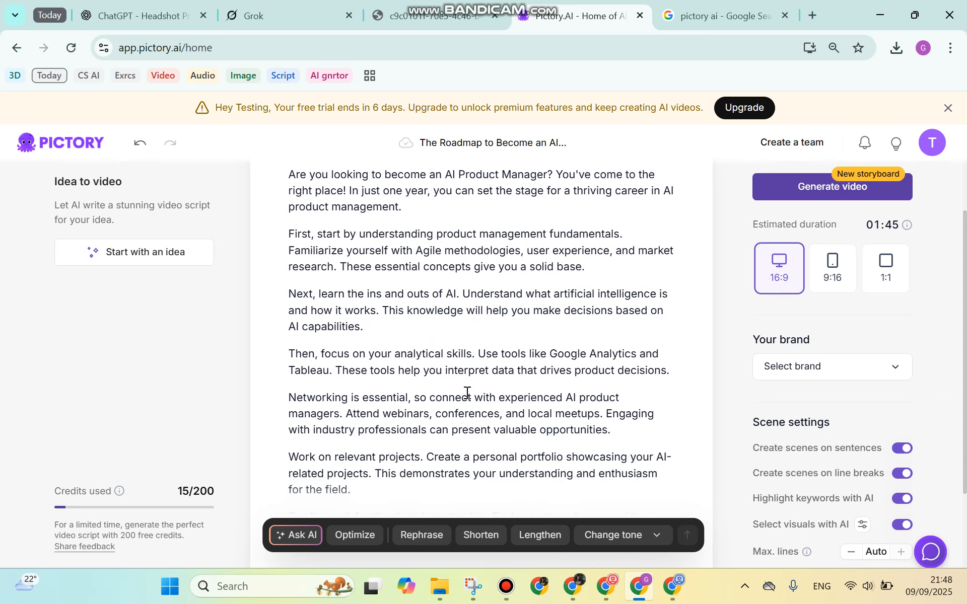
scroll(435, 327, down, 1)
scroll(434, 327, down, 2)
scroll(441, 308, down, 2)
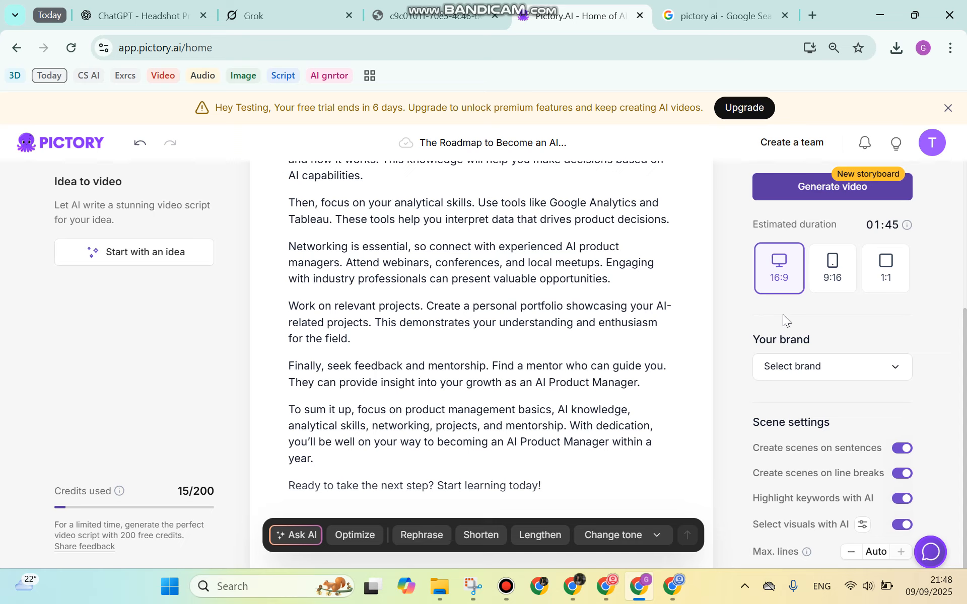
scroll(751, 227, up, 2)
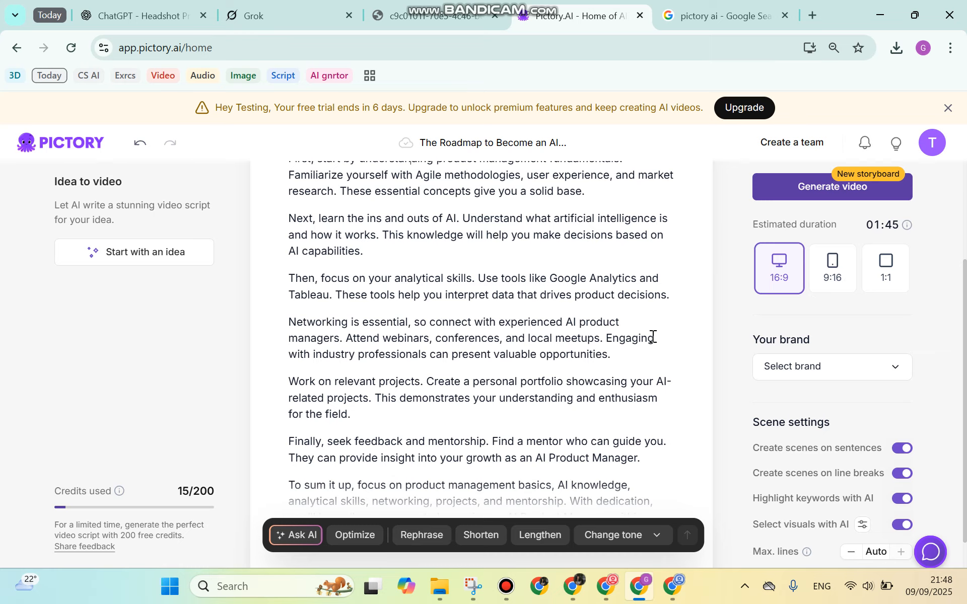
- Shorten the script with AI, review the condensed version and replace the original script with it
click(492, 536)
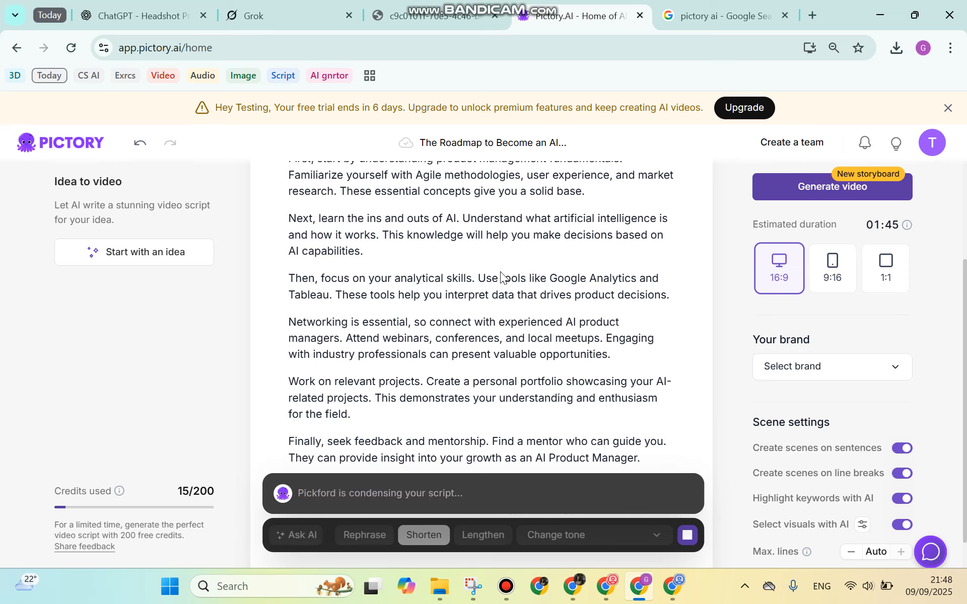
scroll(500, 271, down, 2)
scroll(474, 272, up, 3)
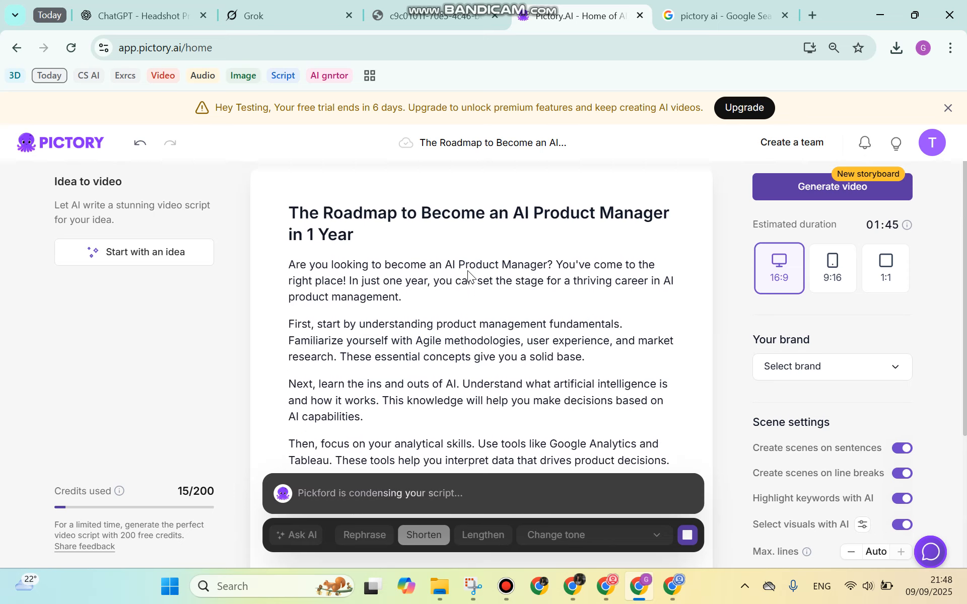
scroll(464, 275, down, 4)
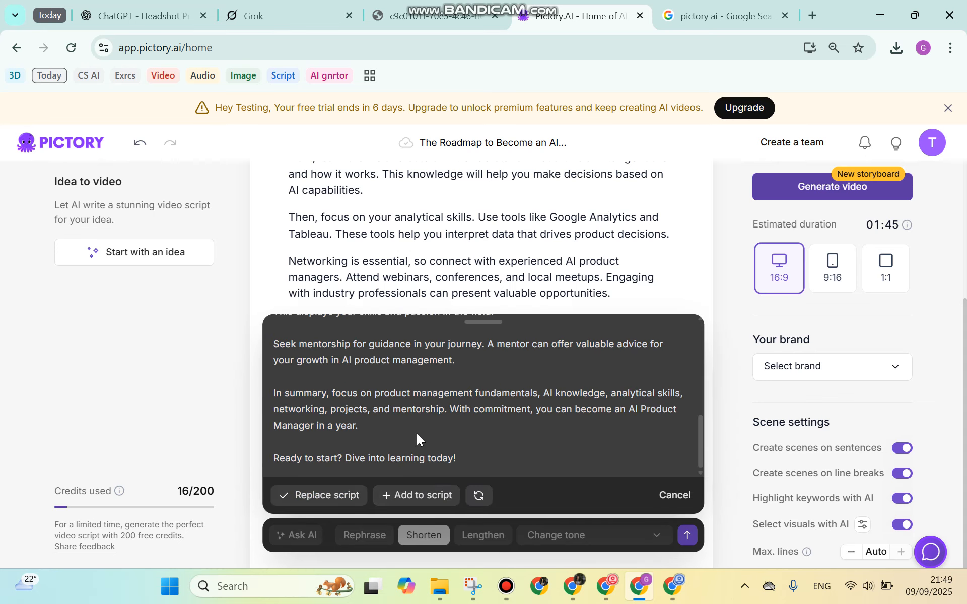
scroll(329, 418, up, 3)
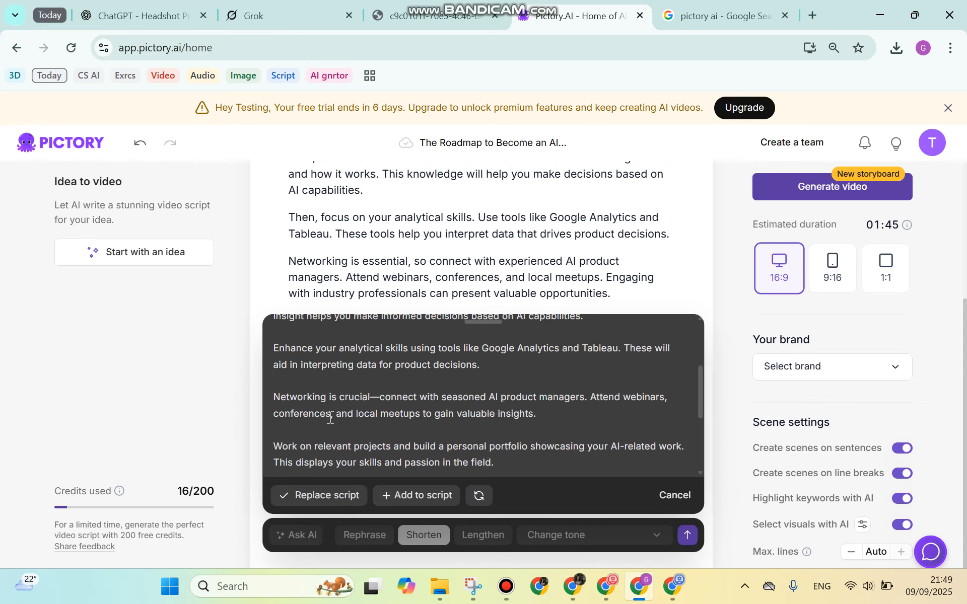
scroll(390, 382, up, 5)
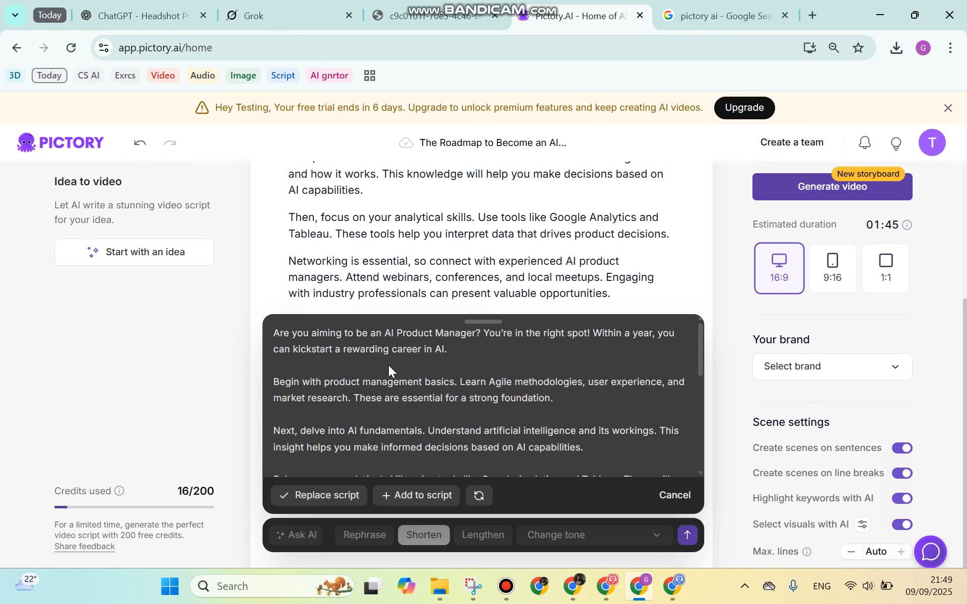
scroll(388, 365, down, 5)
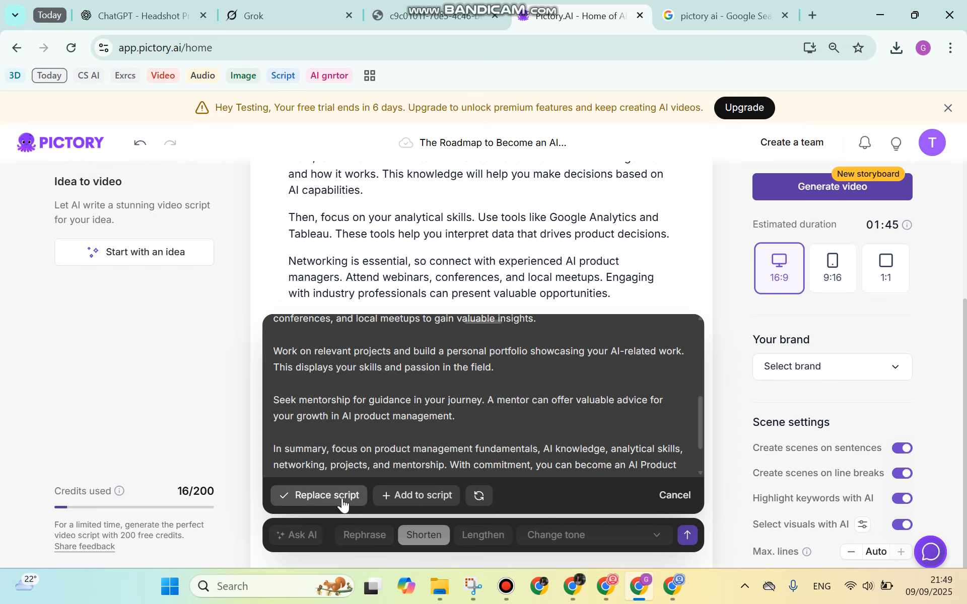
click(326, 496)
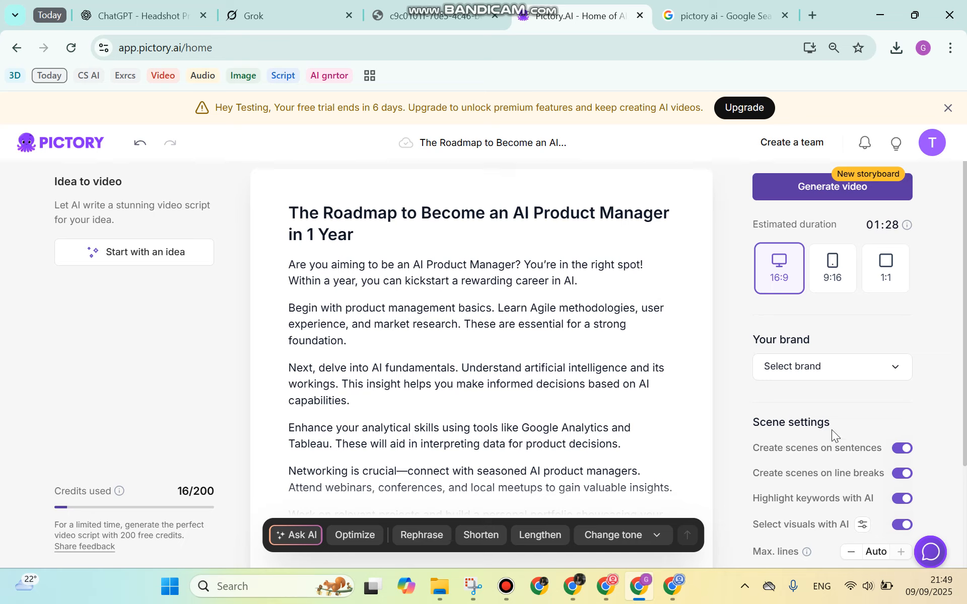
- Generate the 16:9 video from the shortened script and preview scene 1 of the storyboard
click(794, 193)
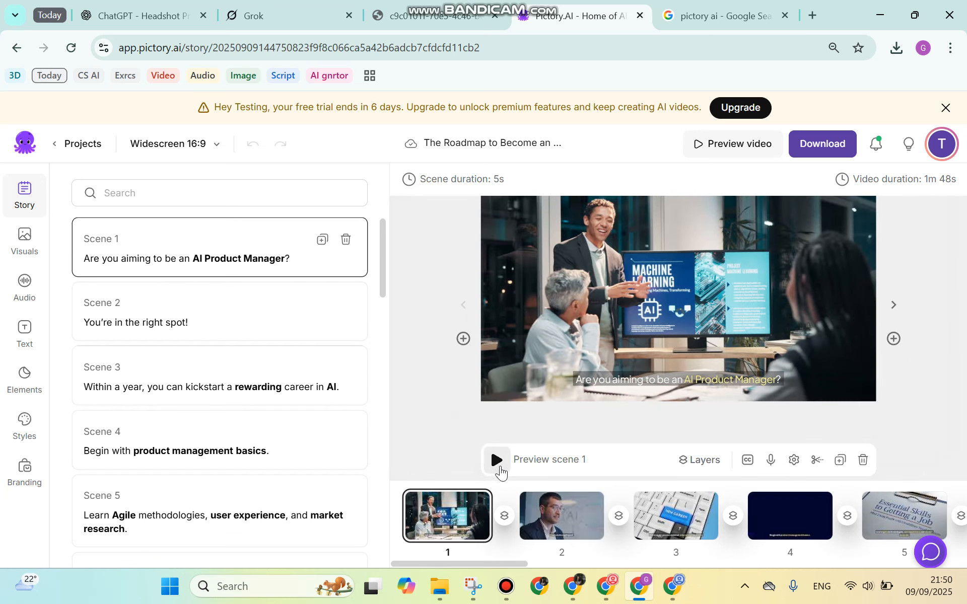
click(500, 470)
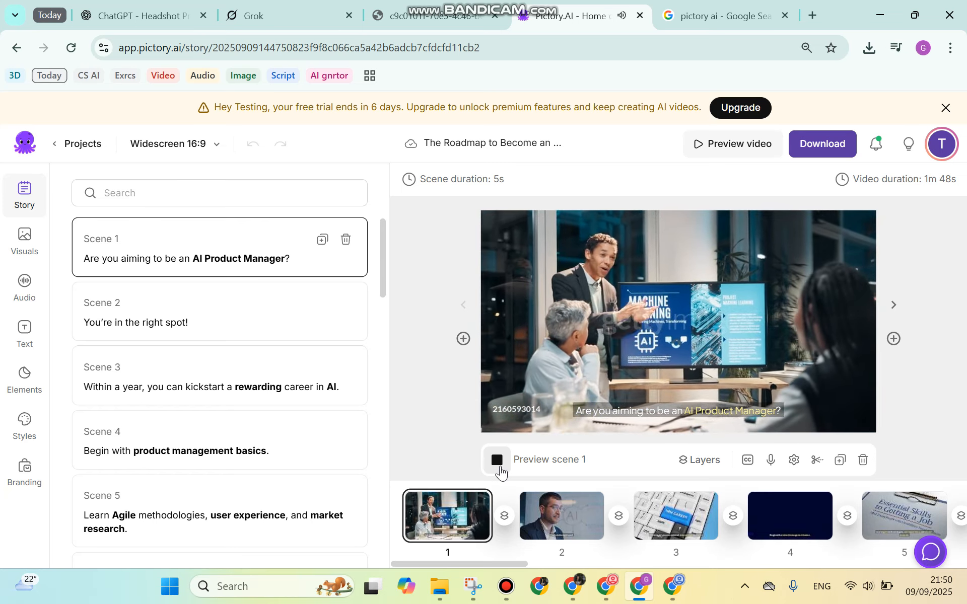
click(497, 460)
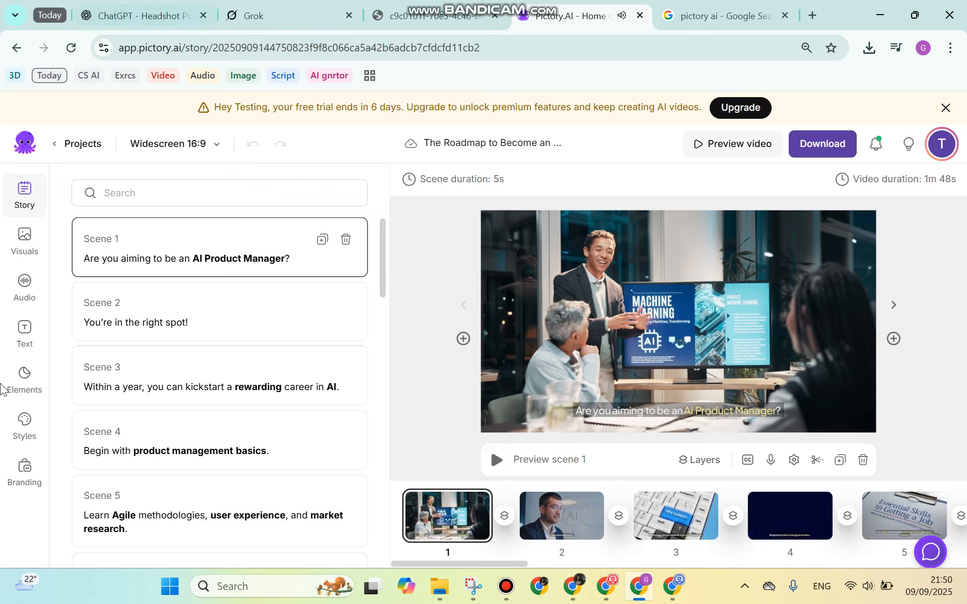
- Listen to the sample of the premium English voice "Adam, male" and apply it as the video's voiceover
click(25, 290)
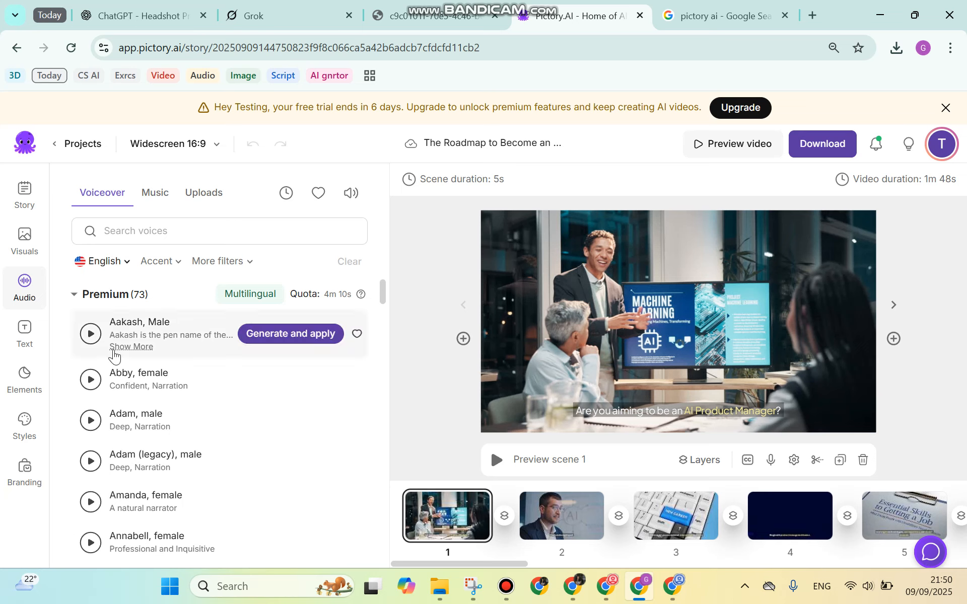
scroll(115, 355, down, 1)
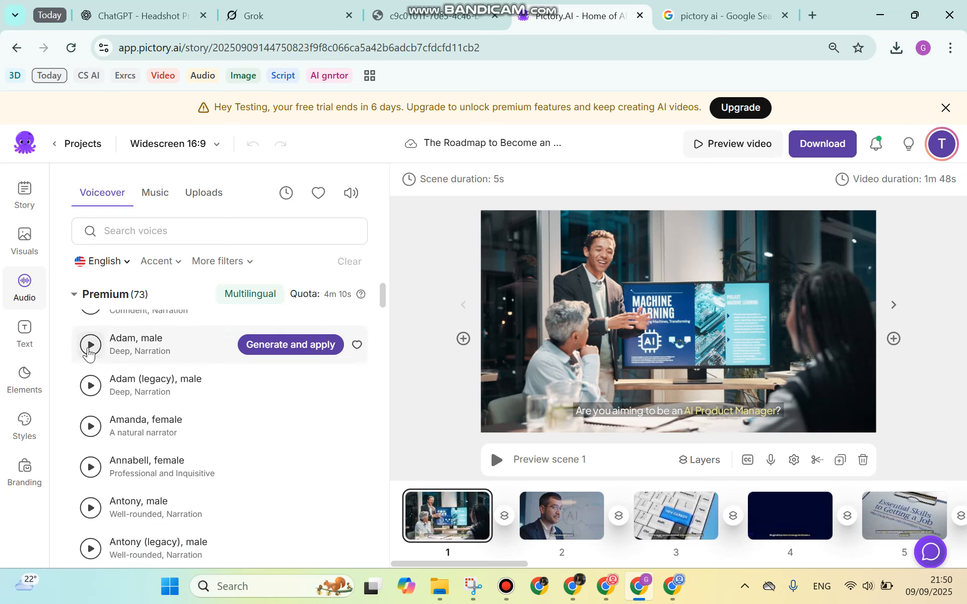
click(89, 348)
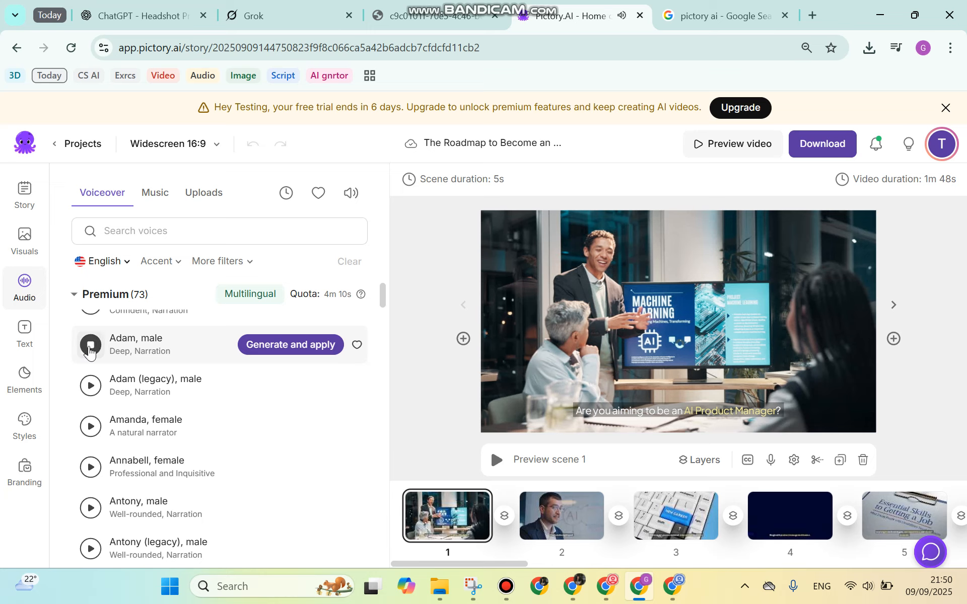
click(89, 348)
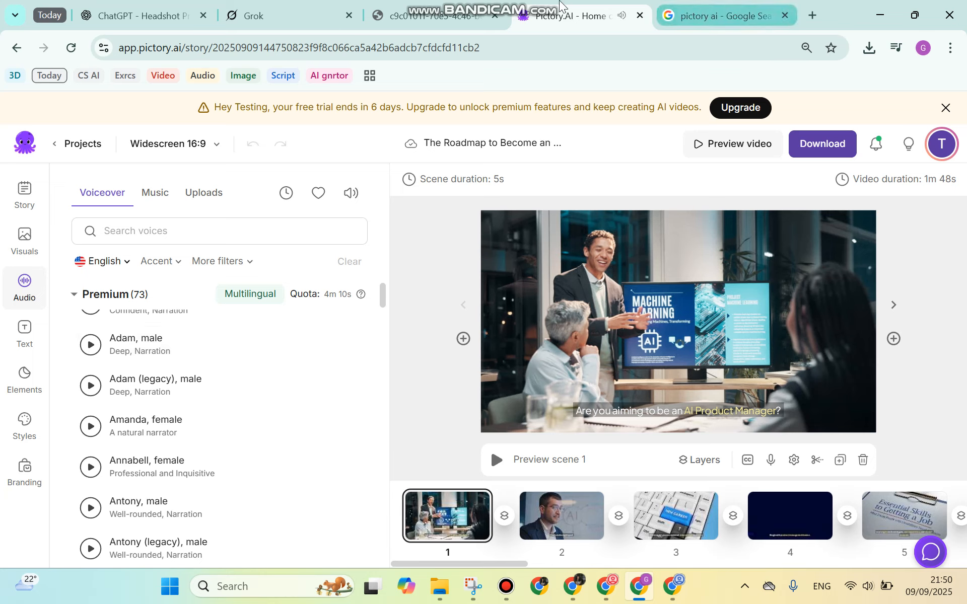
mouse_move(547, 3)
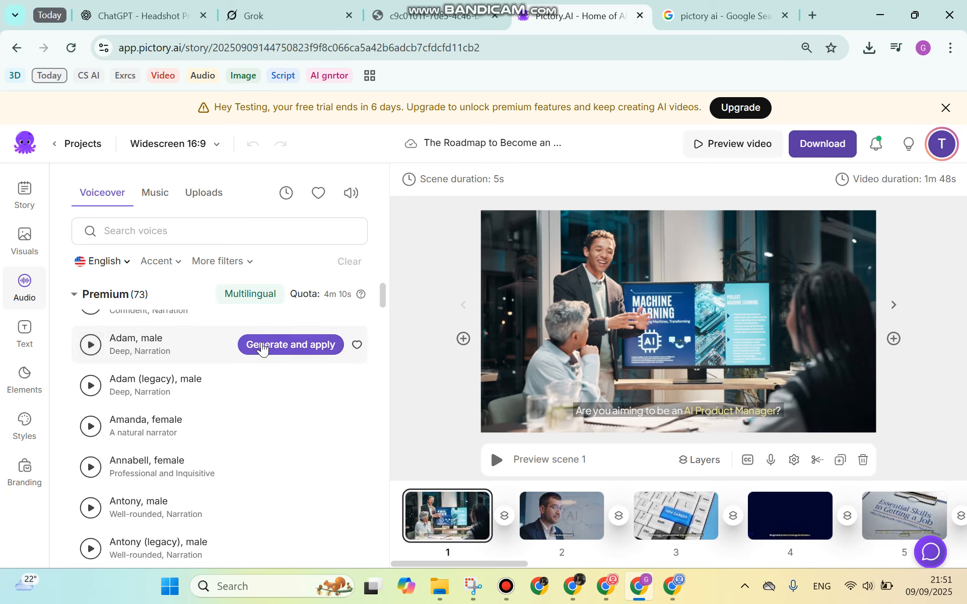
click(262, 346)
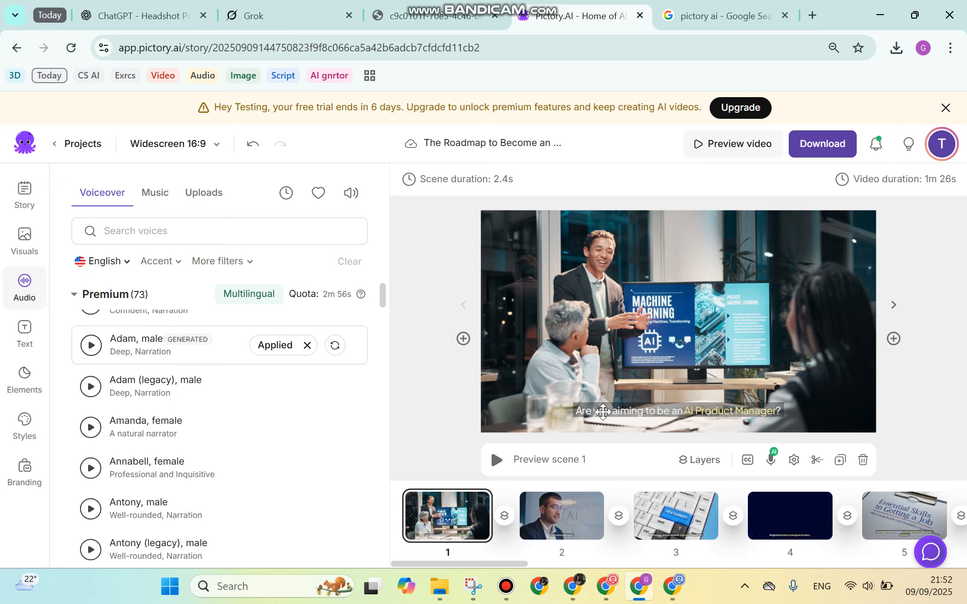
- Preview scenes 1 and 2 to check the applied voiceover with the visuals and captions
click(603, 411)
click(507, 377)
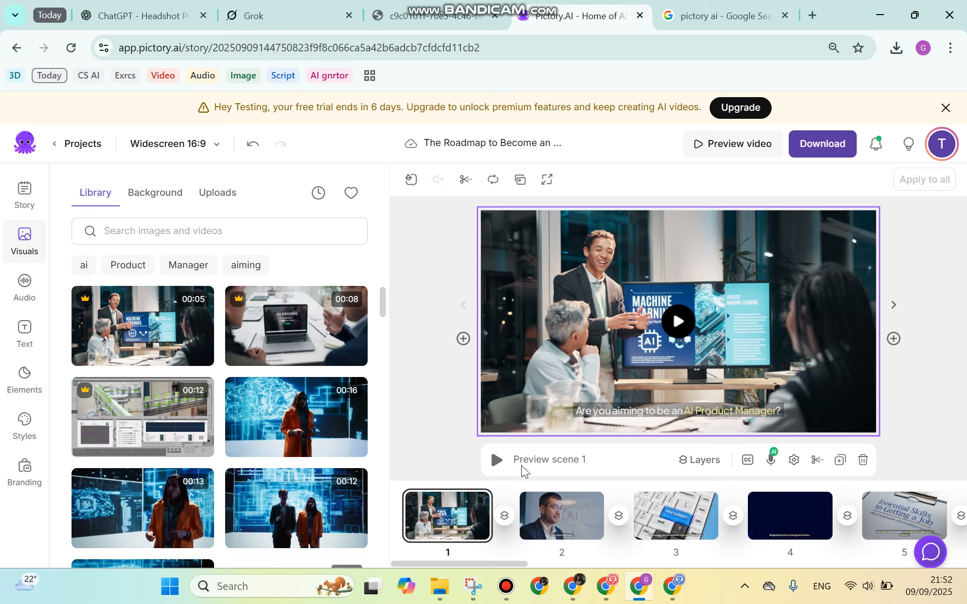
click(497, 460)
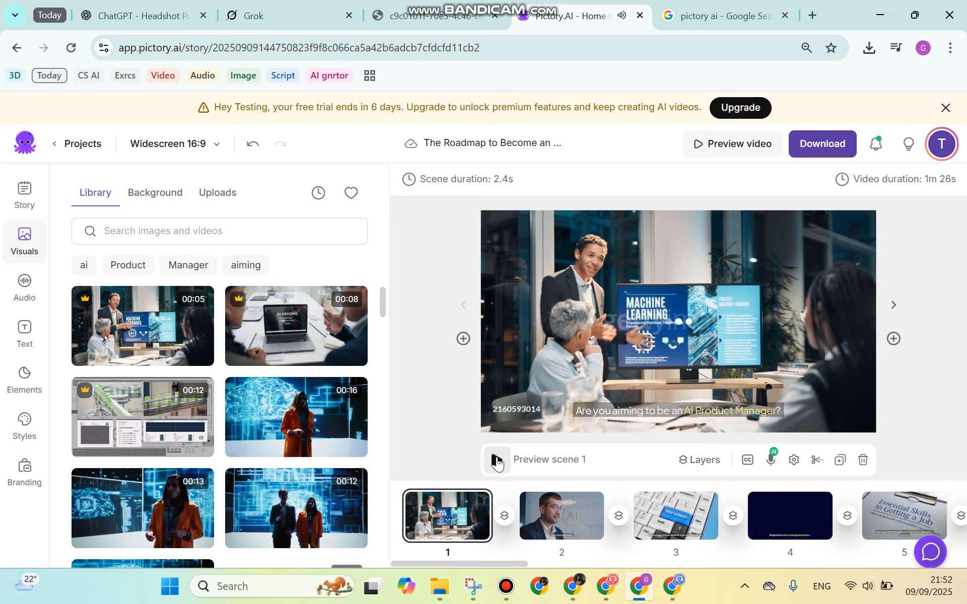
click(22, 194)
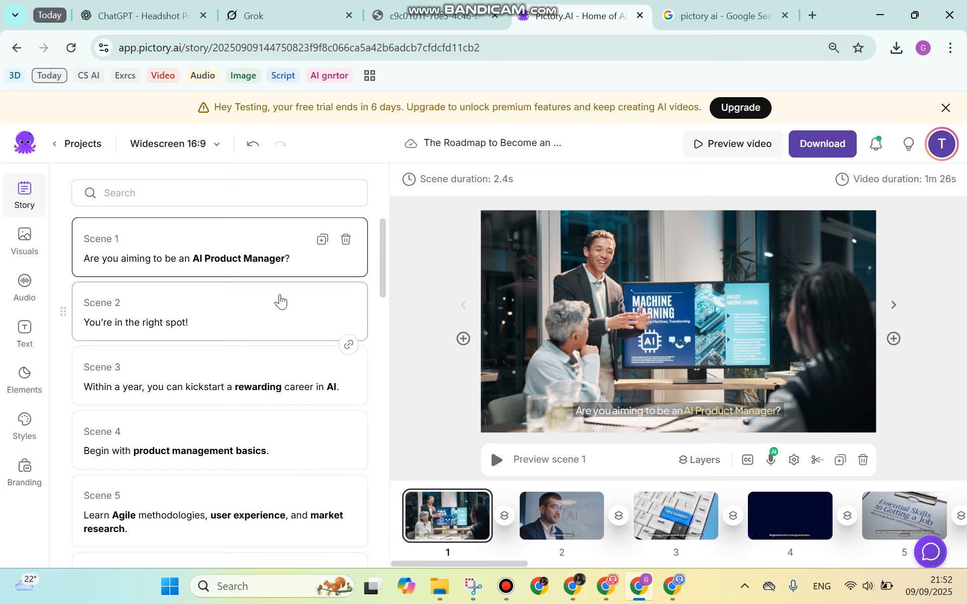
click(278, 318)
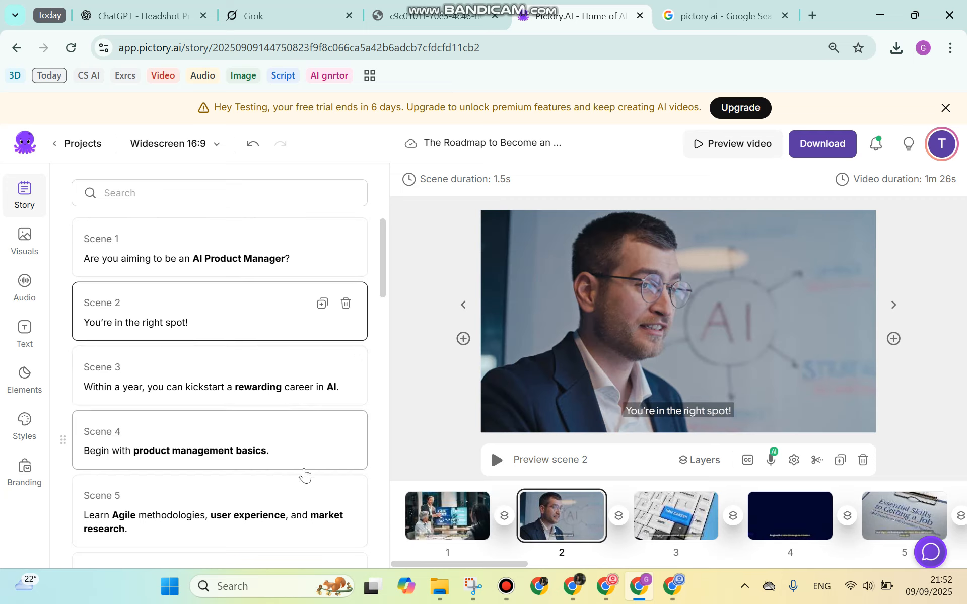
click(495, 461)
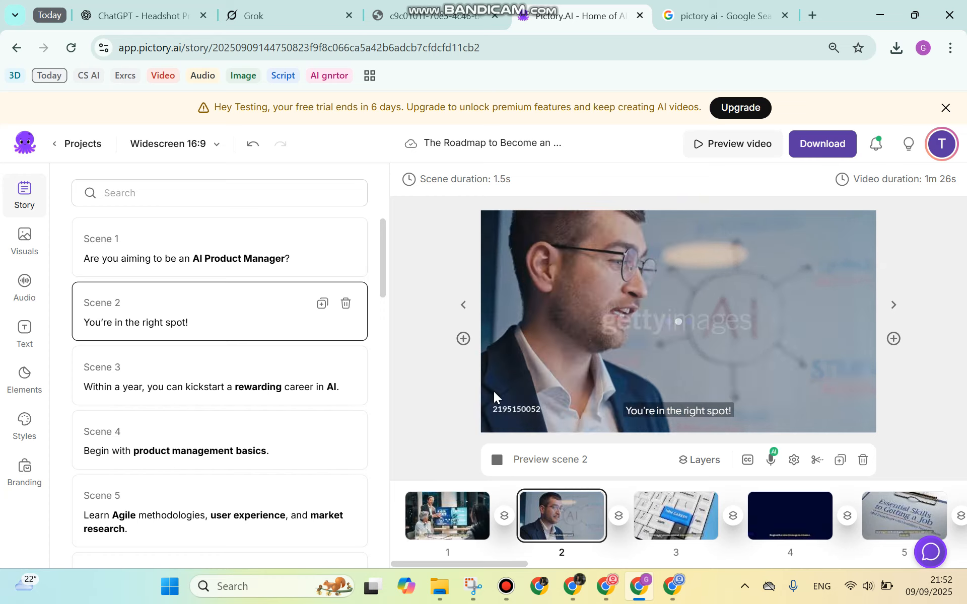
click(495, 460)
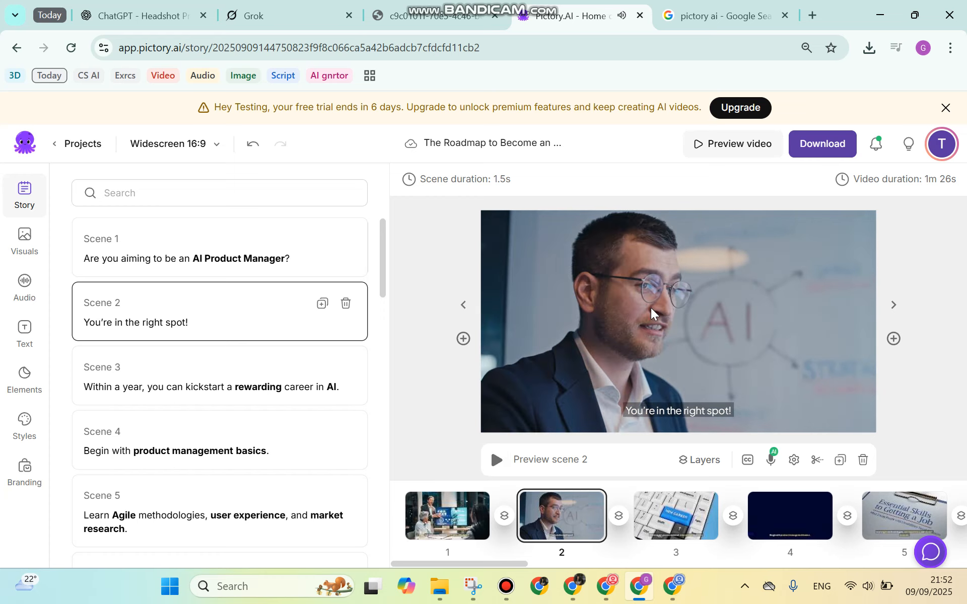
- Export the video with the free watermark option, download the finished file and return to the story's scene list
click(831, 146)
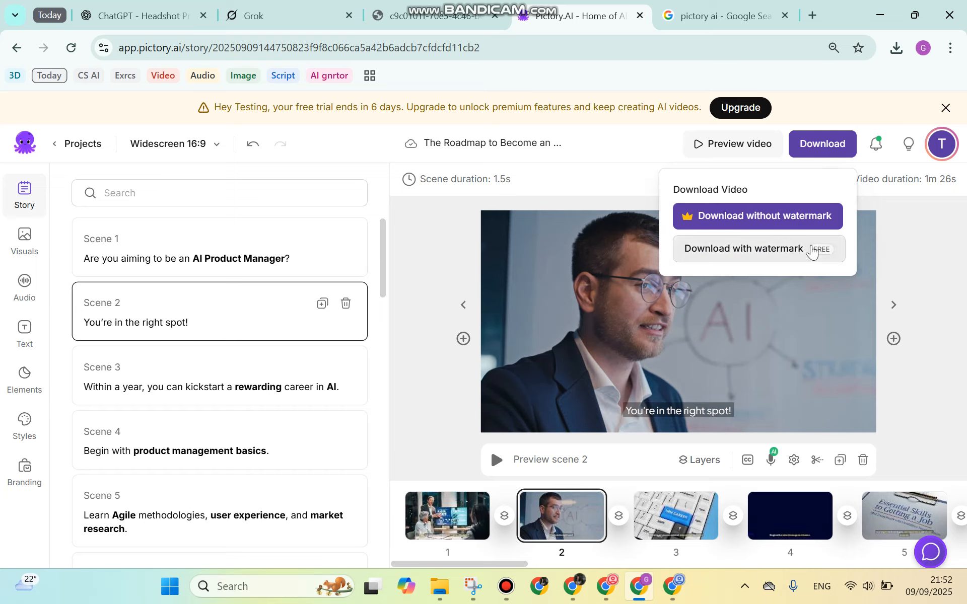
click(750, 256)
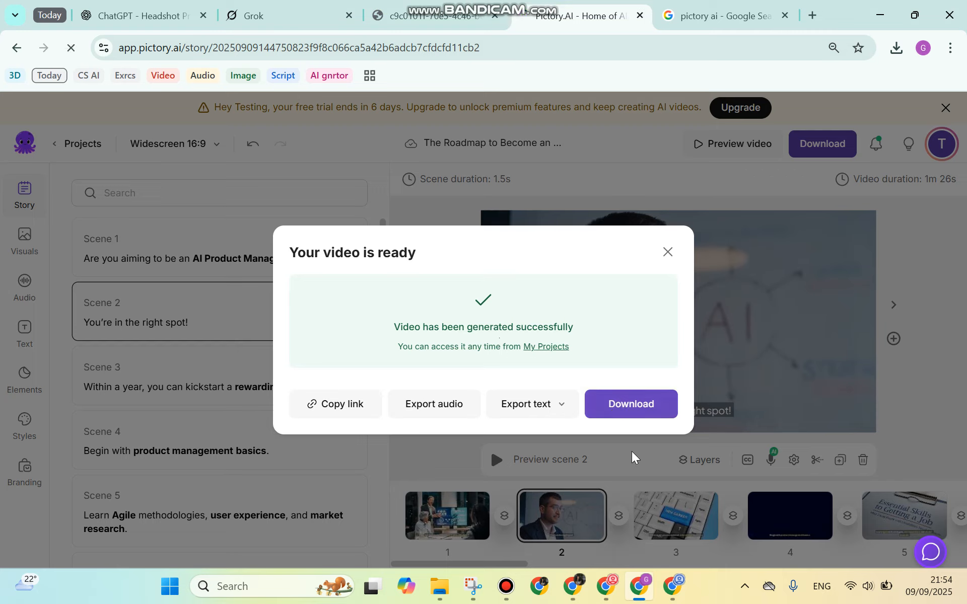
click(629, 410)
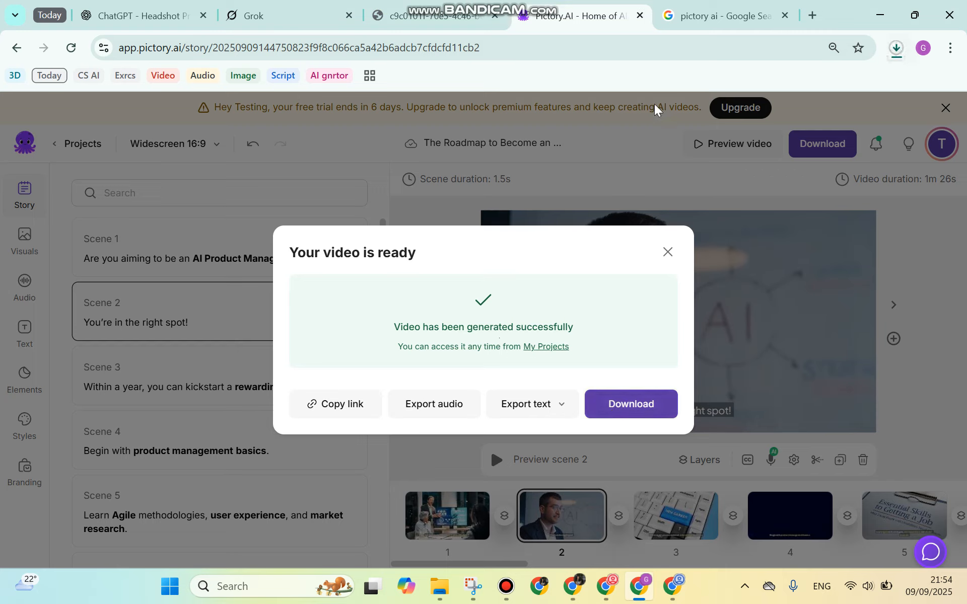
click(668, 253)
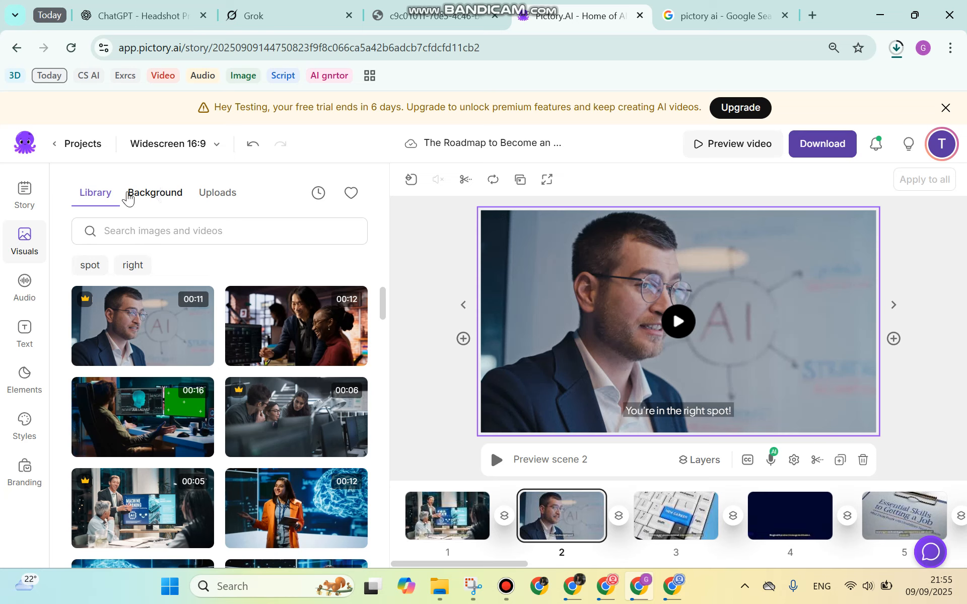
click(35, 199)
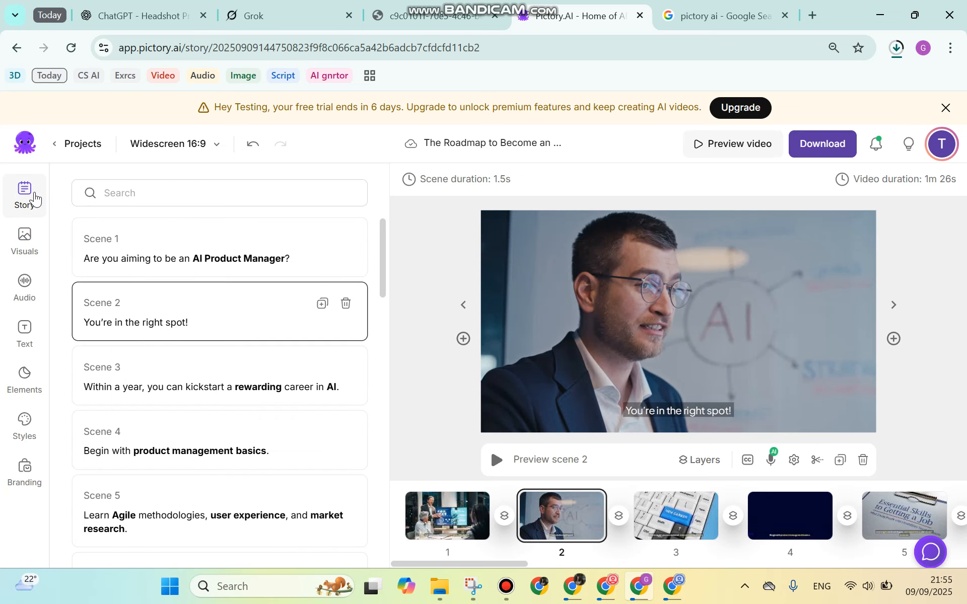